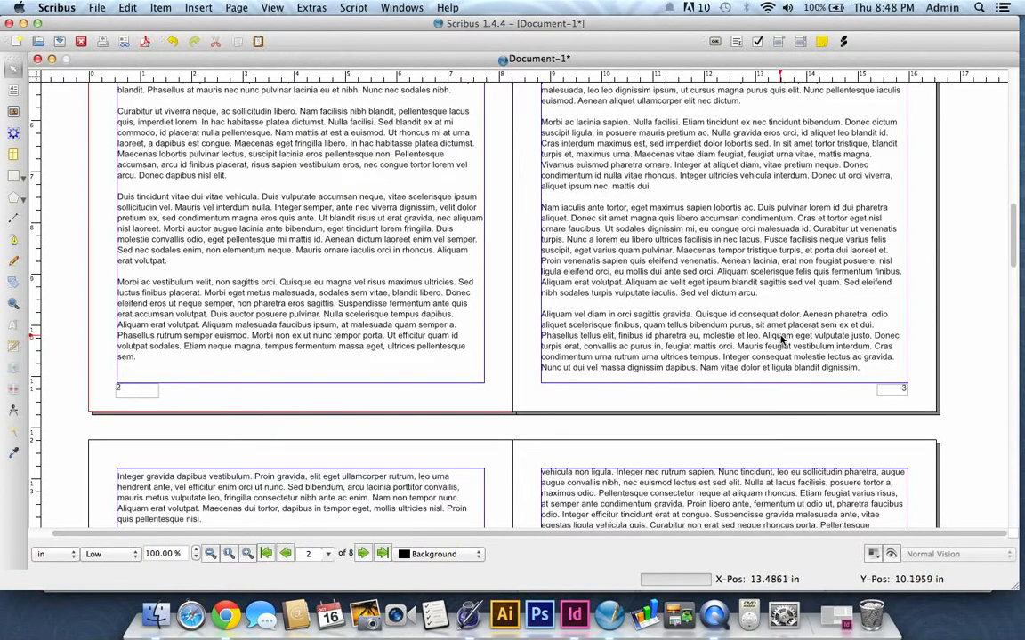
# - Open the Sections settings in Document Setup and move the dialog so the page stays visible
pyautogui.scroll(3, 786, 337)
pyautogui.scroll(-2, 400, 366)
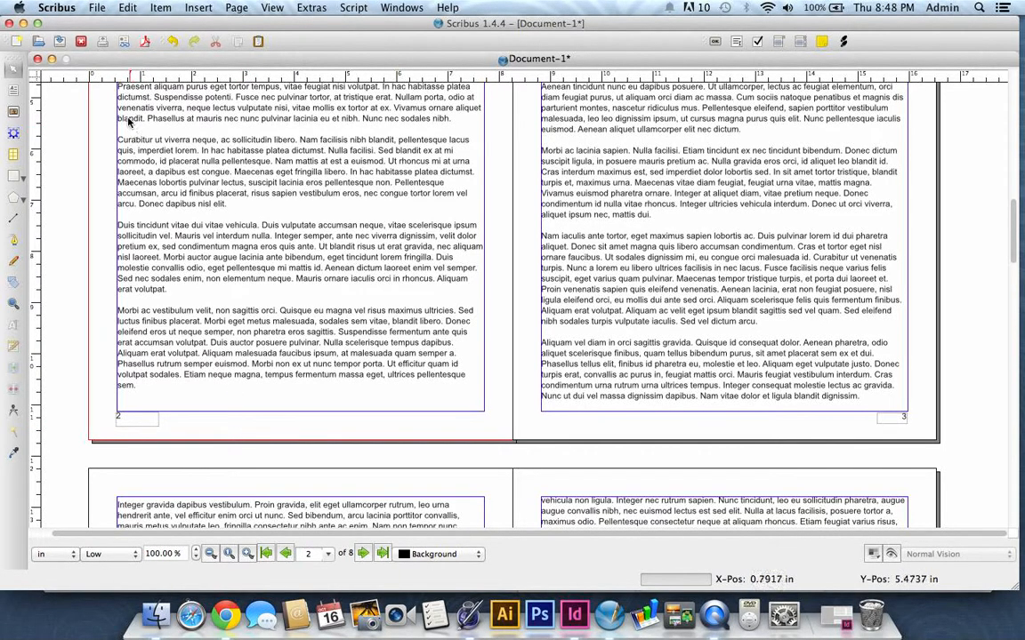
pyautogui.click(94, 8)
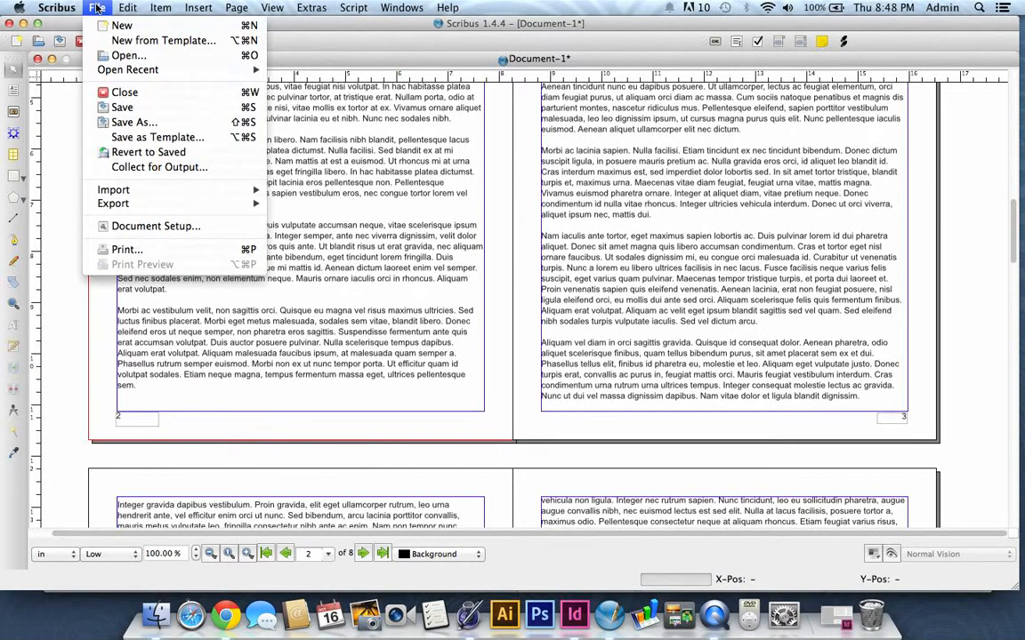
pyautogui.click(134, 226)
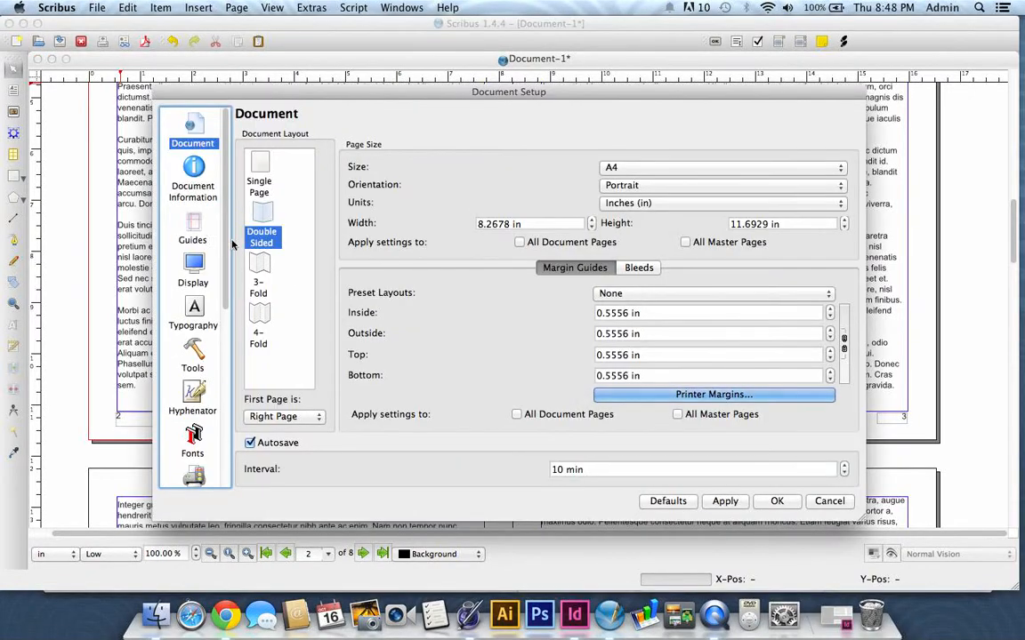
pyautogui.scroll(-5, 186, 249)
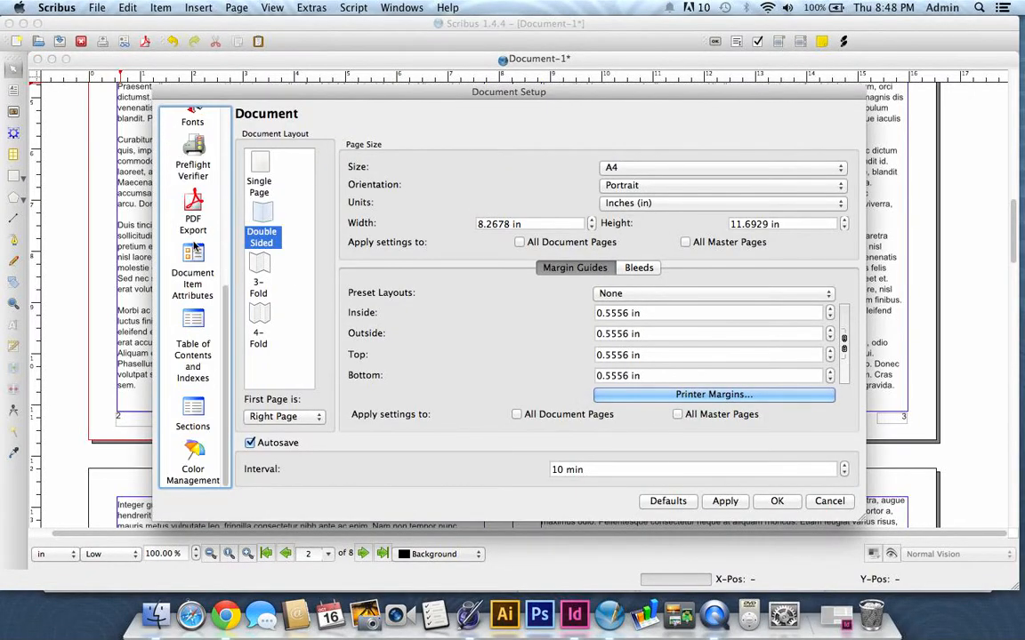
pyautogui.click(193, 415)
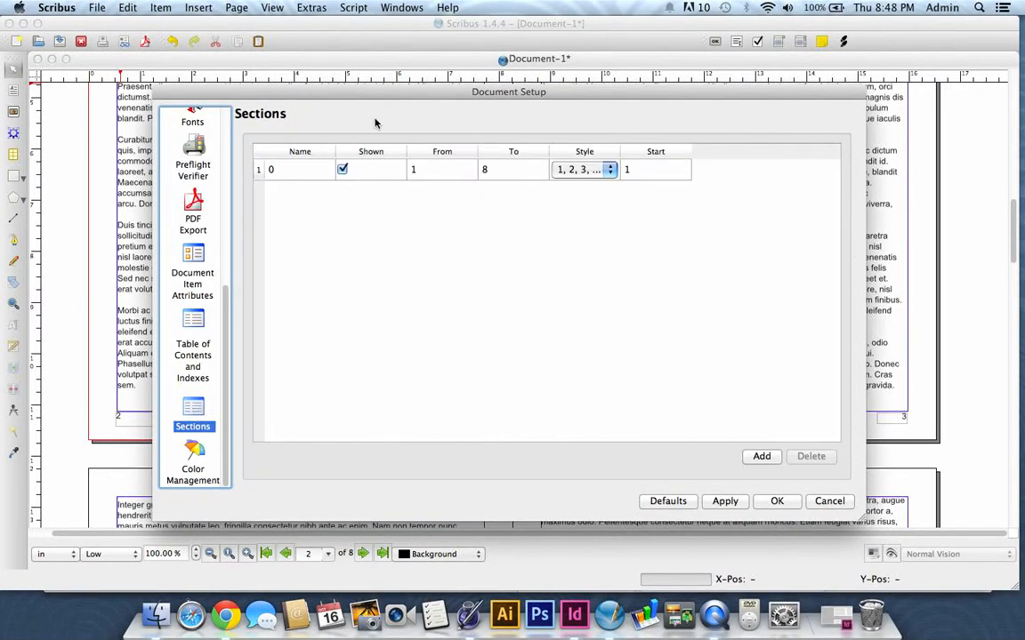
pyautogui.moveTo(365, 94); pyautogui.dragTo(464, 129)
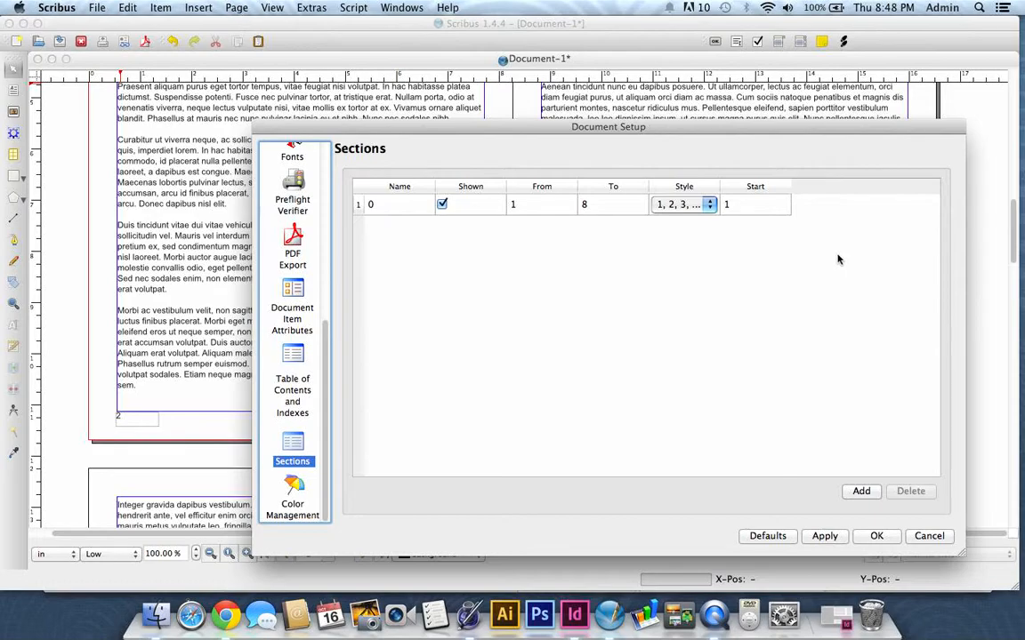
pyautogui.moveTo(408, 127); pyautogui.dragTo(423, 87)
# - Rename the document's only section to "Page Numbering" and apply the change
pyautogui.doubleClick(401, 169)
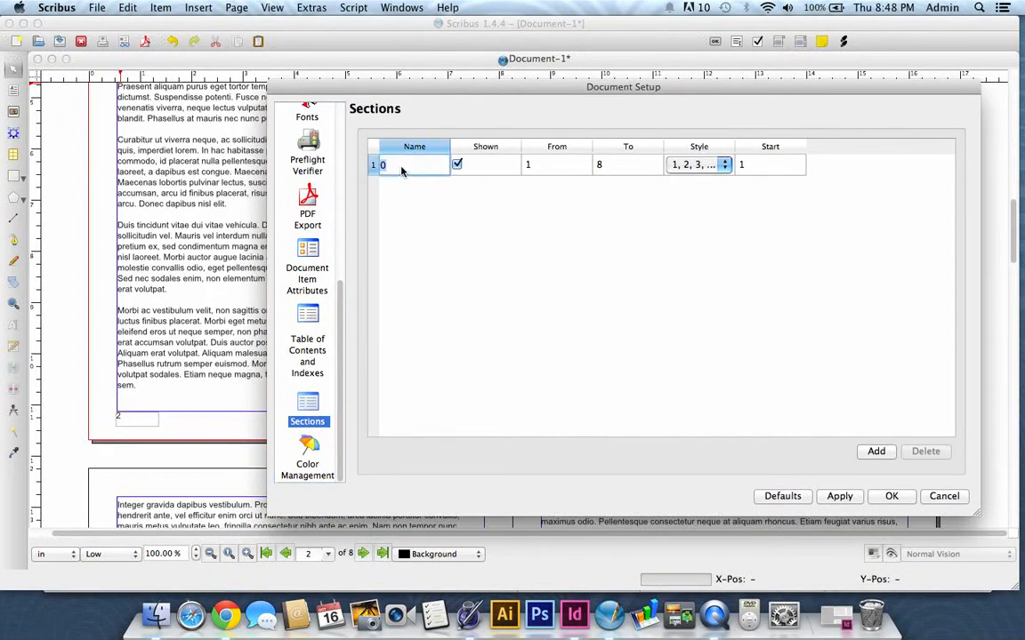
pyautogui.write('Page Numbering')
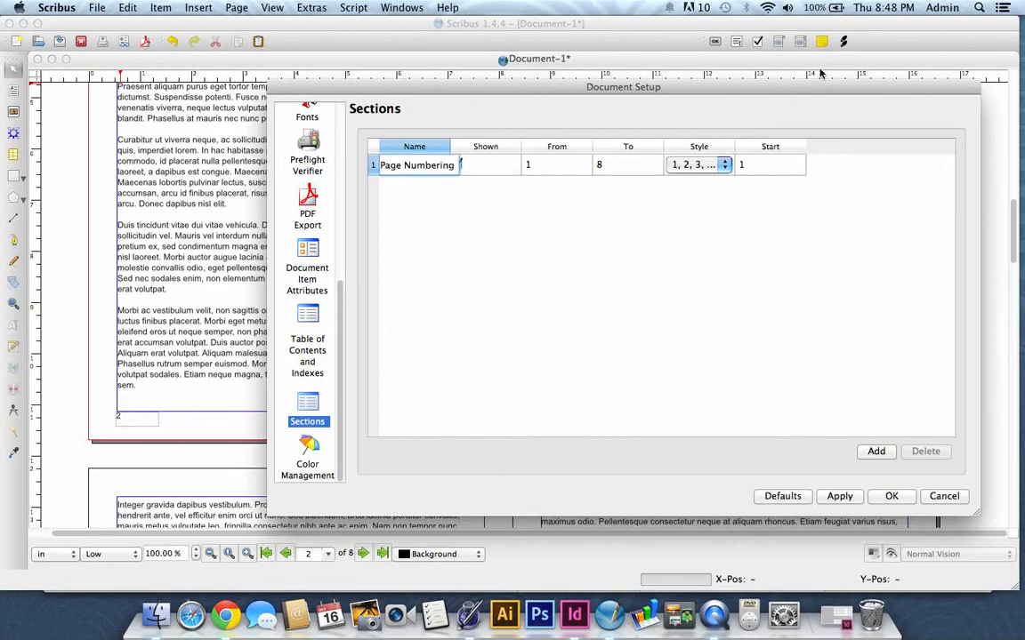
pyautogui.click(625, 321)
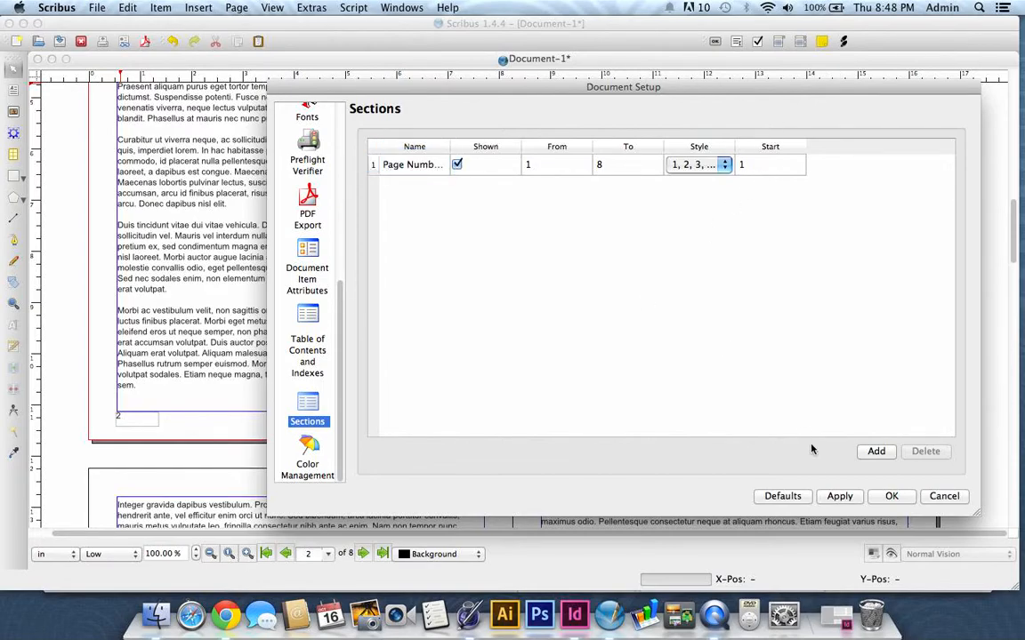
pyautogui.click(837, 497)
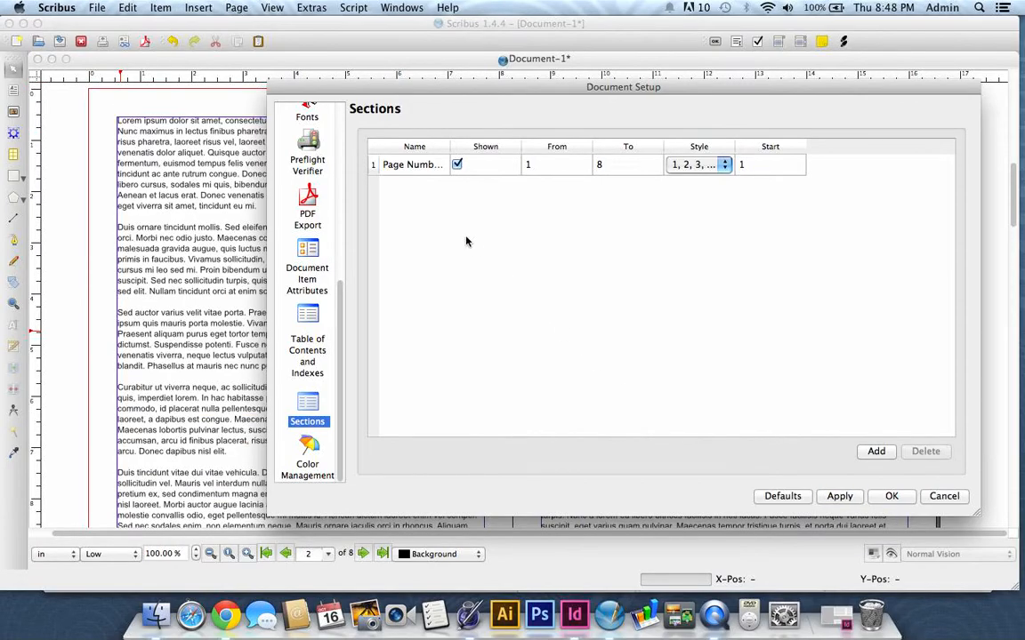
pyautogui.moveTo(479, 92); pyautogui.dragTo(149, 47)
pyautogui.click(614, 454)
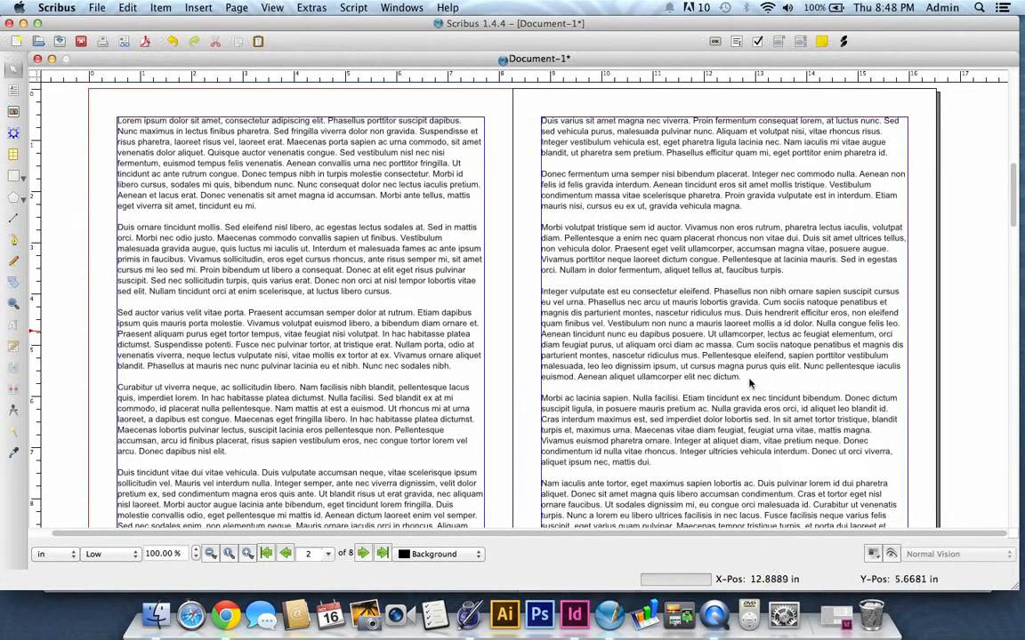
# - Check the page numbers at the foot of the first two-page spread
pyautogui.scroll(-10, 210, 369)
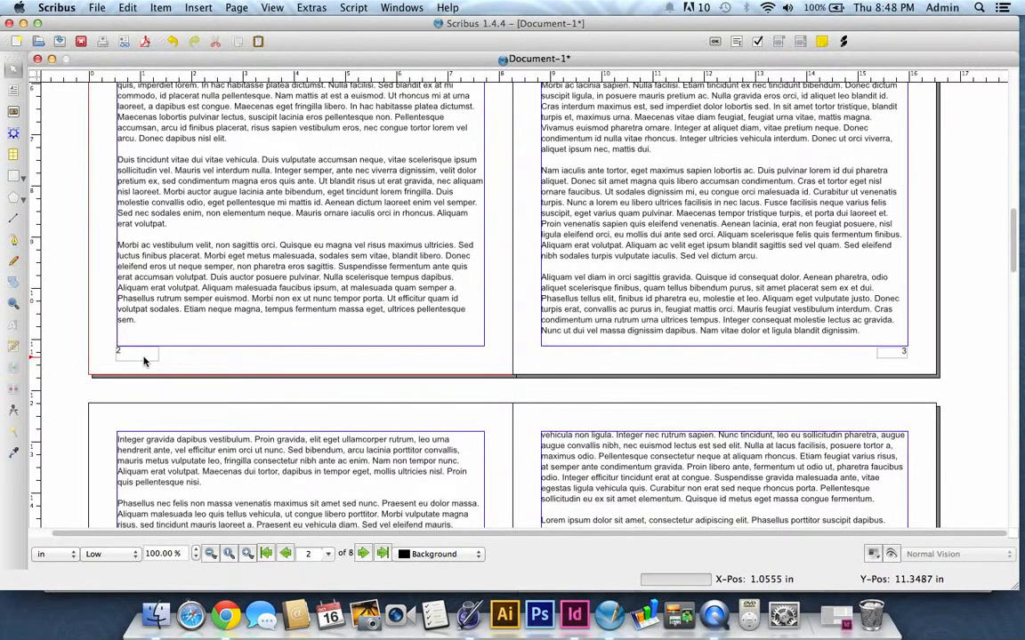
pyautogui.scroll(-15, 210, 370)
pyautogui.scroll(-8, 238, 372)
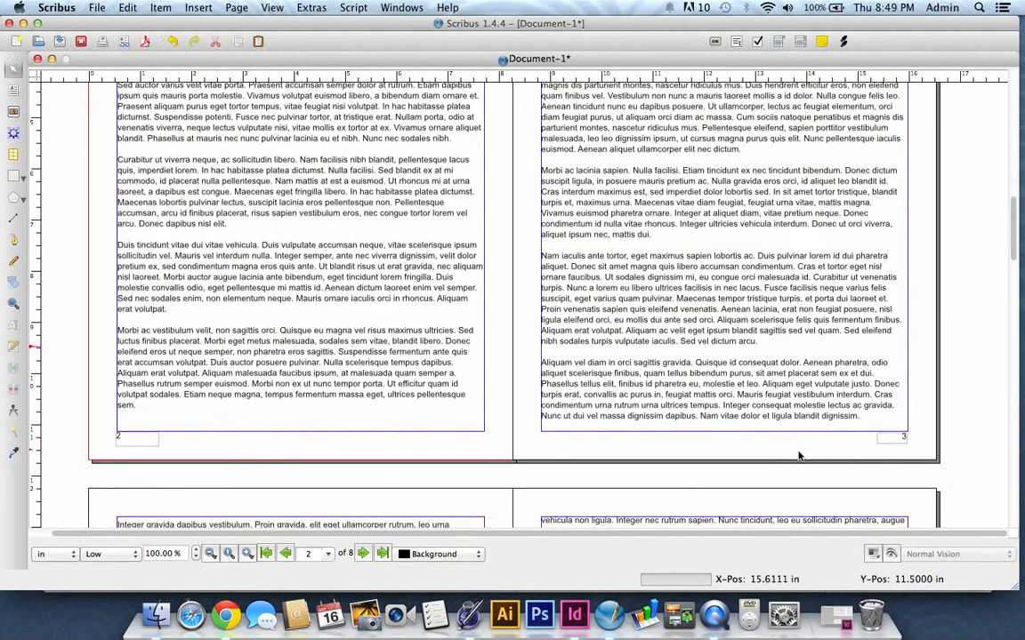
# - Reopen the document's Sections settings and review the From, To and Start fields of the section
pyautogui.click(94, 8)
pyautogui.click(124, 206)
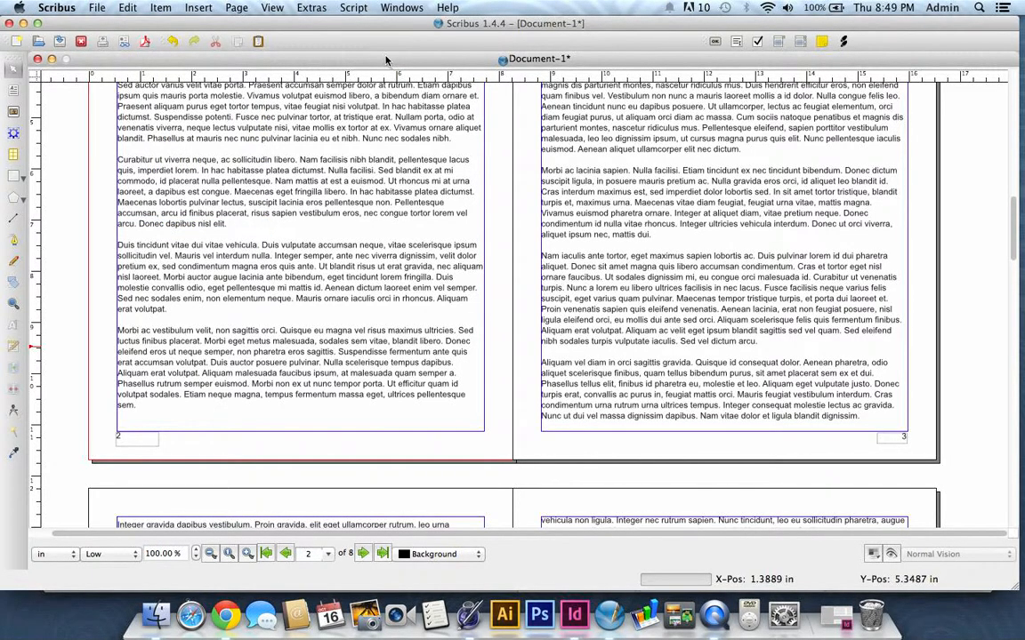
pyautogui.scroll(-8, 191, 401)
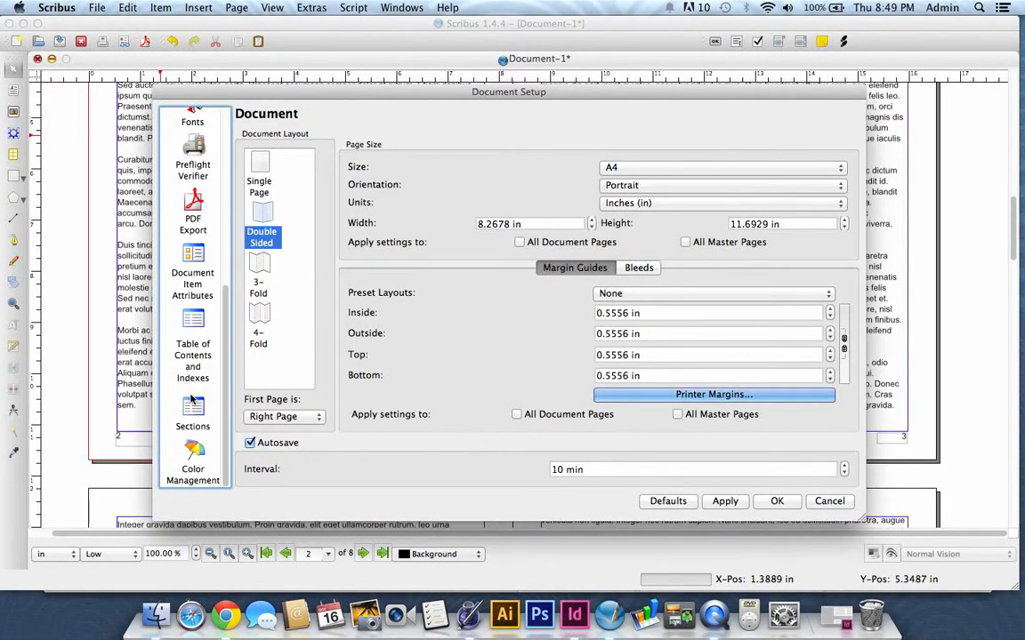
pyautogui.click(189, 415)
pyautogui.moveTo(454, 91); pyautogui.dragTo(677, 82)
pyautogui.moveTo(576, 82); pyautogui.dragTo(347, 81)
pyautogui.click(478, 159)
pyautogui.click(506, 157)
pyautogui.click(678, 162)
pyautogui.click(462, 154)
pyautogui.click(531, 156)
pyautogui.click(677, 161)
pyautogui.click(672, 205)
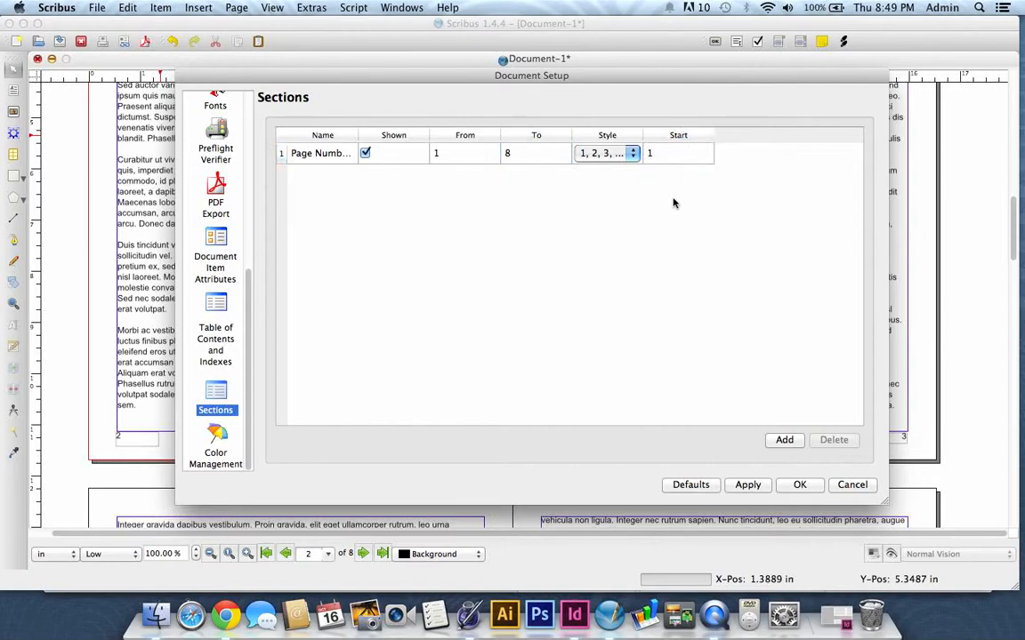
# - Set the section's numbering style to i, ii, iii, apply it and check the page footers
pyautogui.click(630, 155)
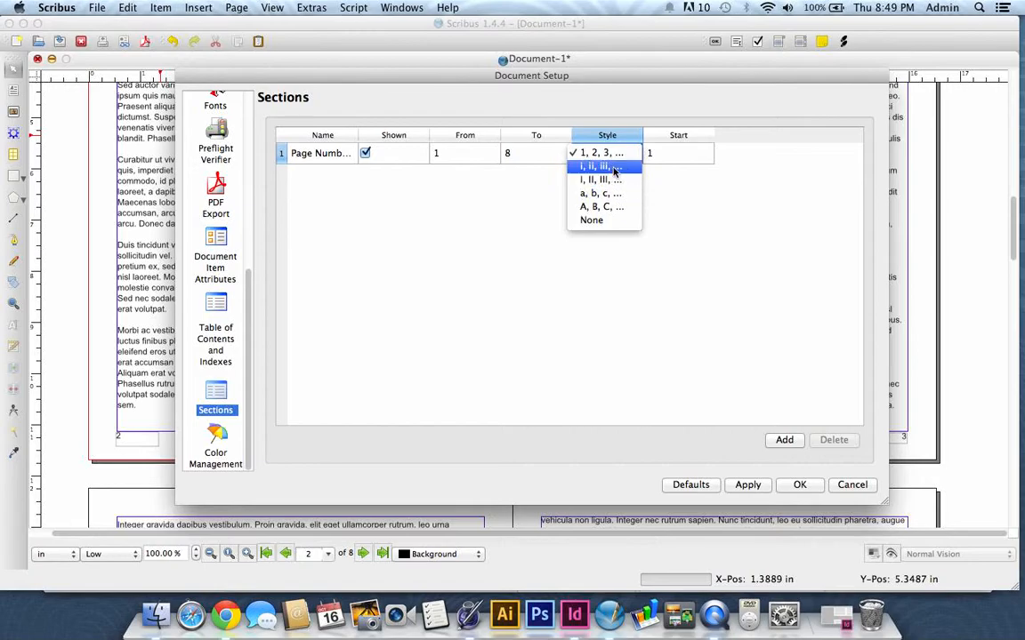
pyautogui.click(614, 168)
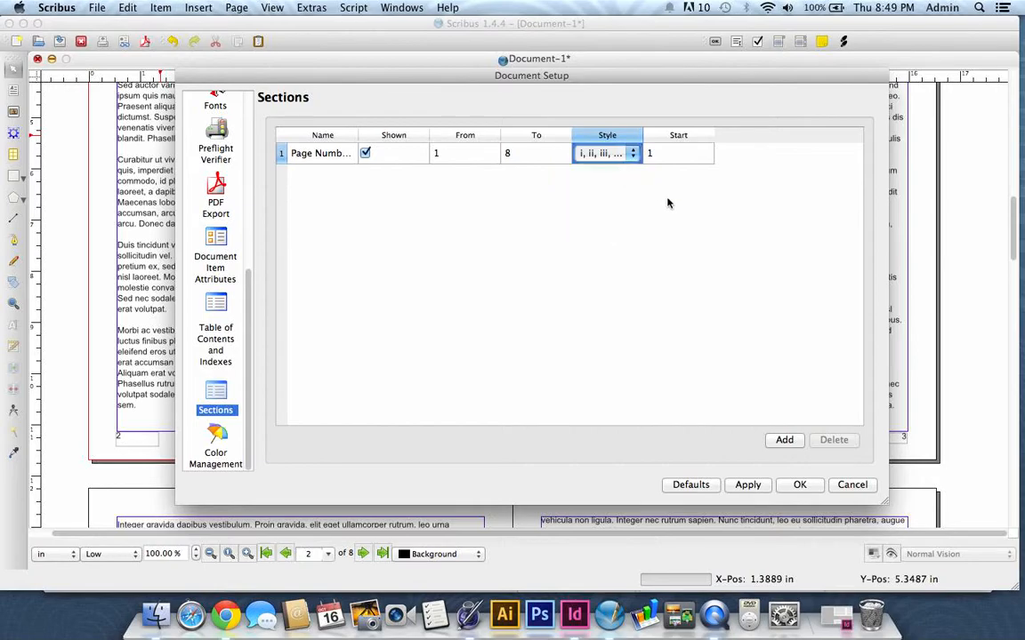
pyautogui.click(749, 486)
pyautogui.click(796, 485)
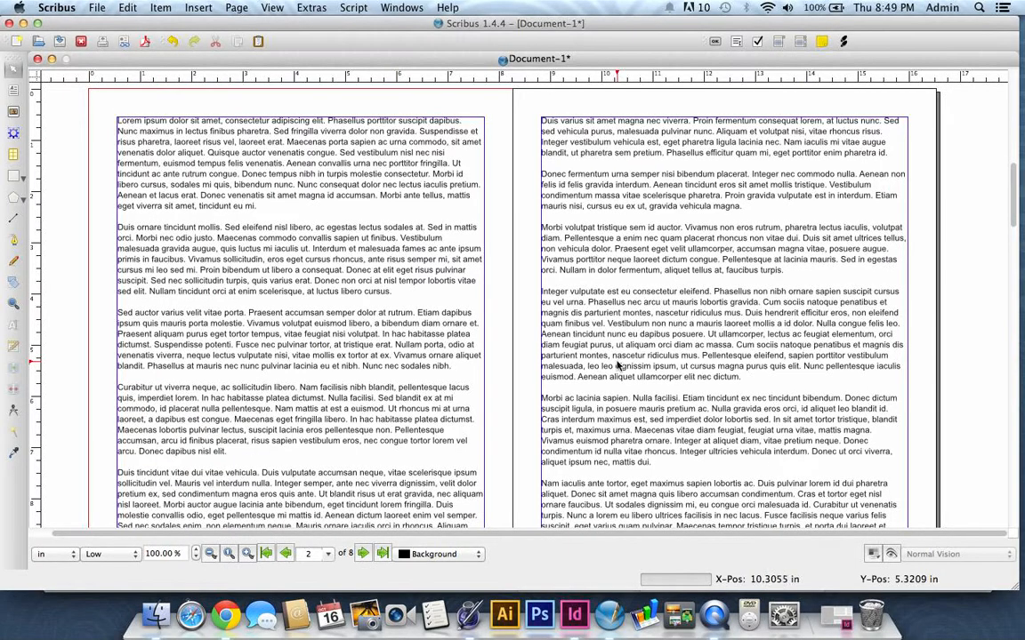
pyautogui.scroll(-1, 620, 359)
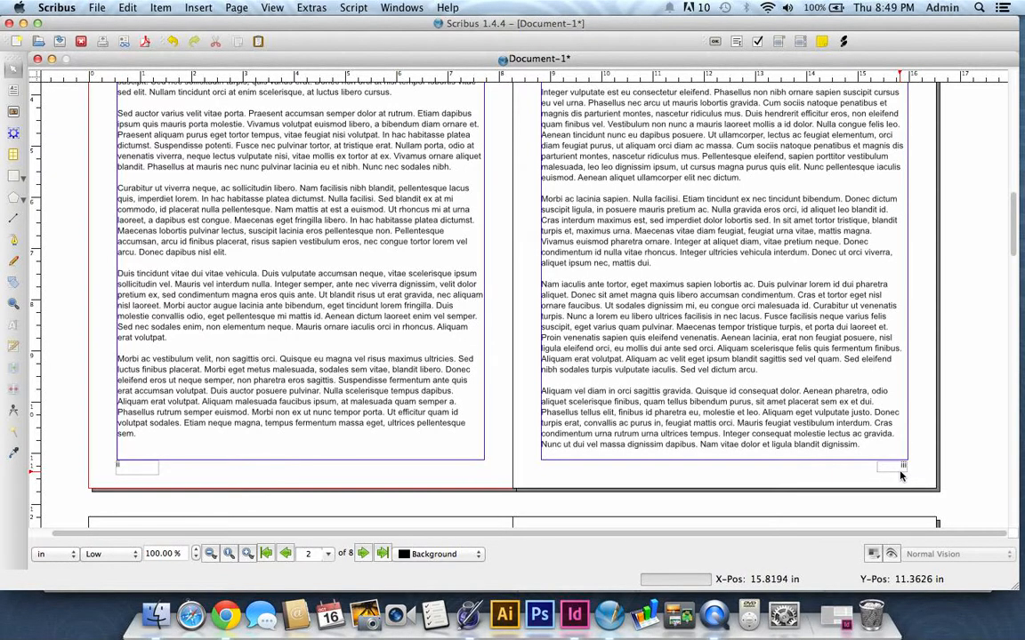
# - Reopen the document's Sections settings and set the section's numbering style to 1, 2, 3
pyautogui.click(100, 9)
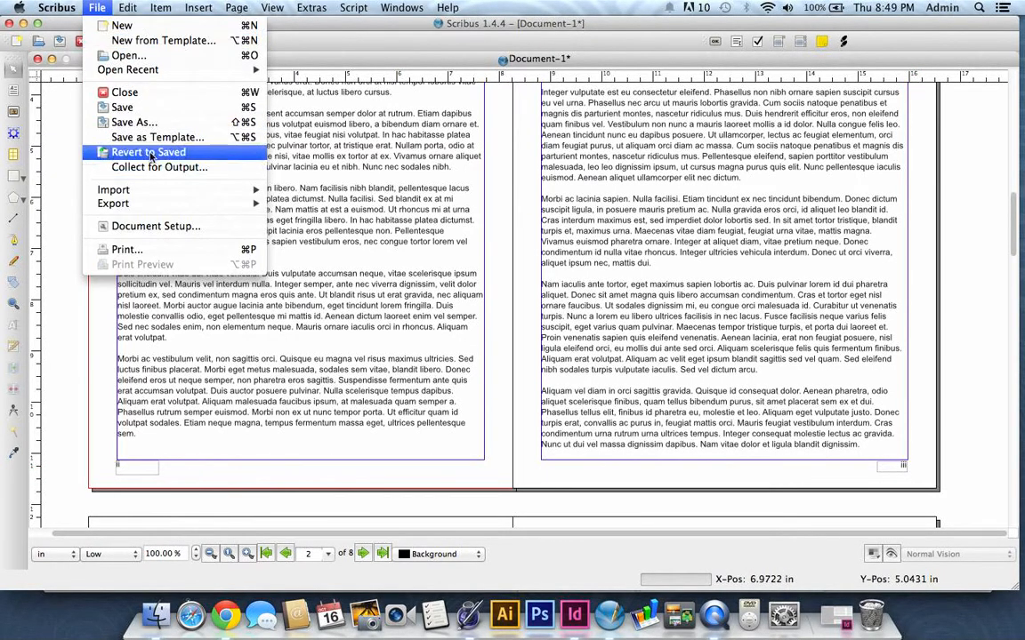
pyautogui.click(161, 228)
pyautogui.scroll(-5, 196, 298)
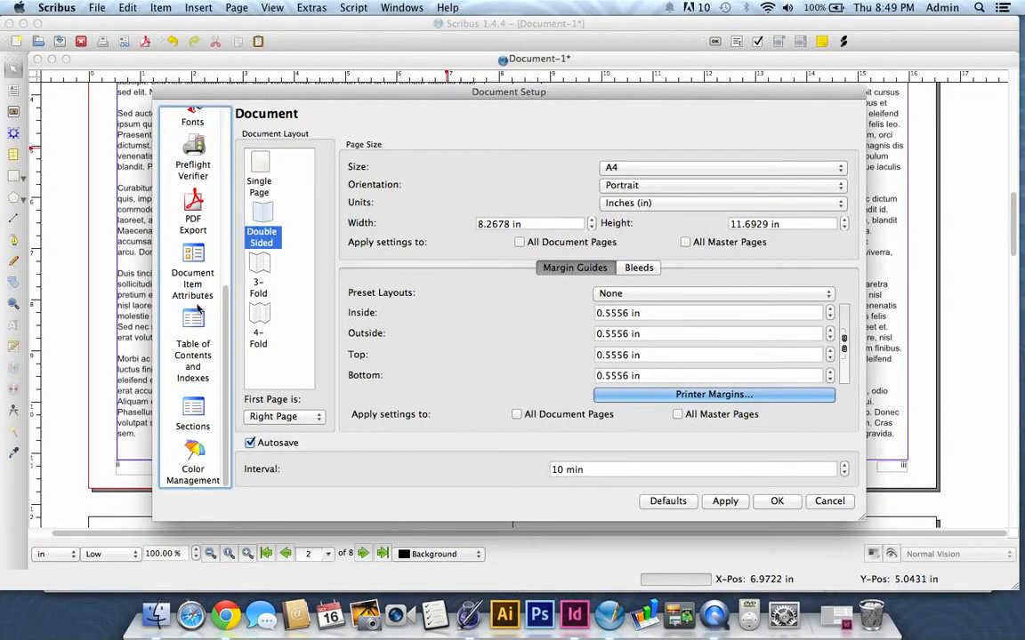
pyautogui.click(185, 418)
pyautogui.moveTo(553, 103); pyautogui.dragTo(605, 72)
pyautogui.click(635, 138)
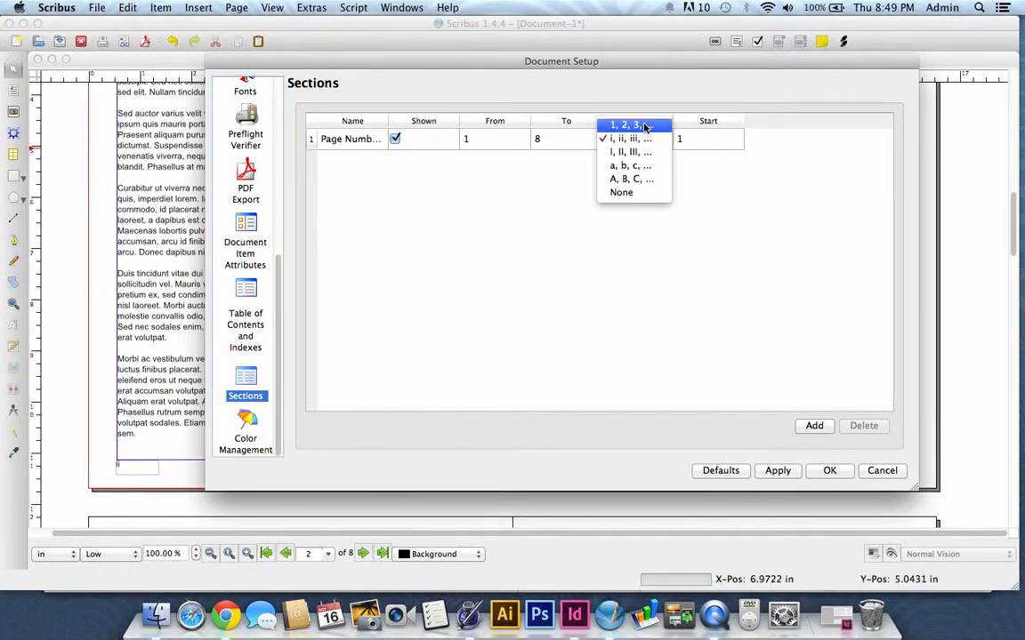
pyautogui.click(641, 126)
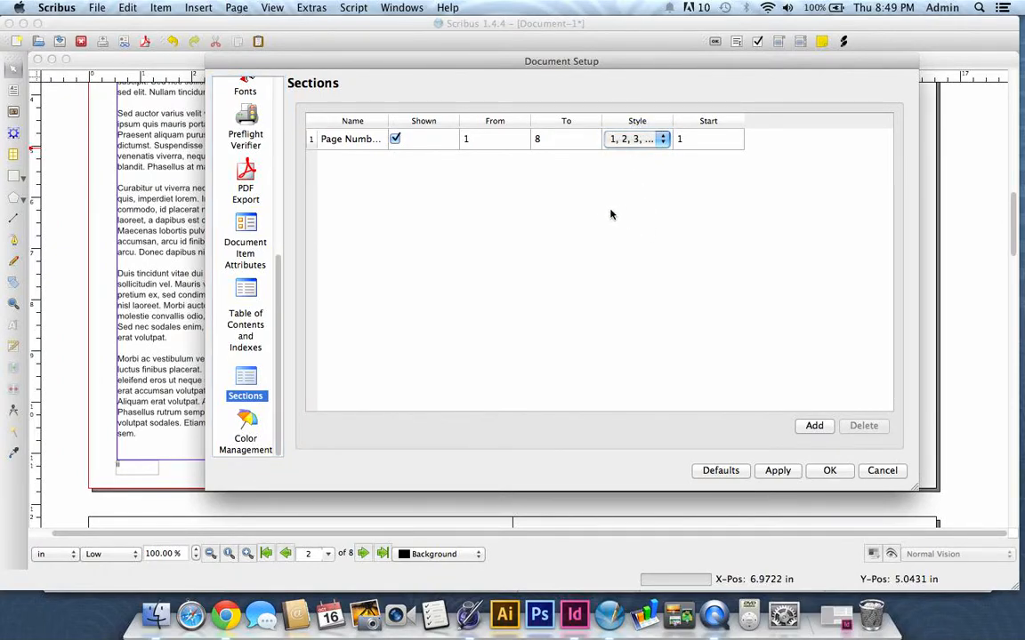
# - Set the section's Start value to 0 and apply the document settings
pyautogui.click(486, 145)
pyautogui.doubleClick(487, 143)
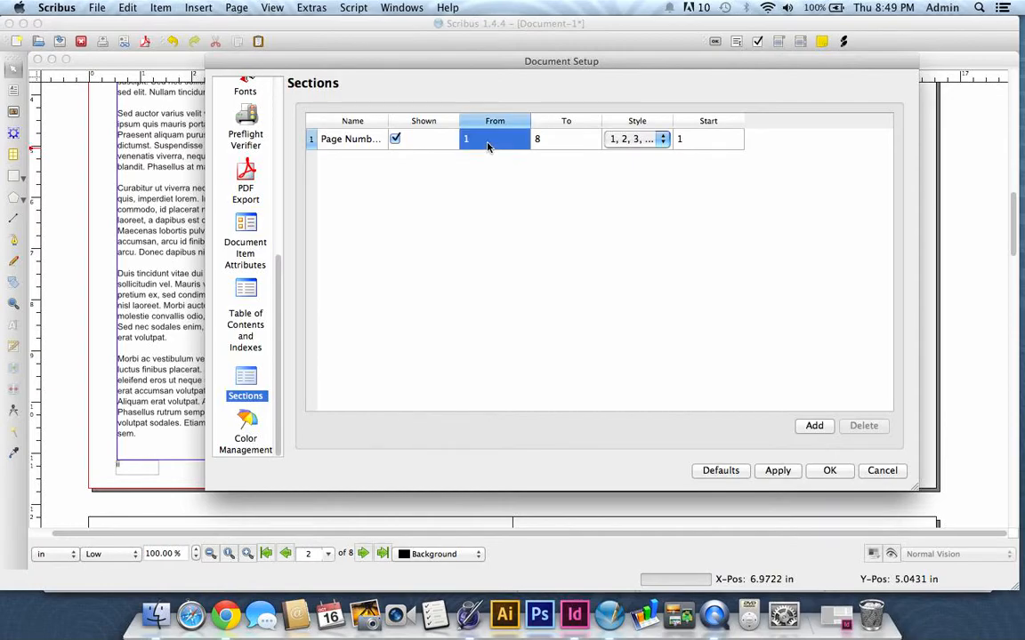
pyautogui.click(537, 142)
pyautogui.click(732, 142)
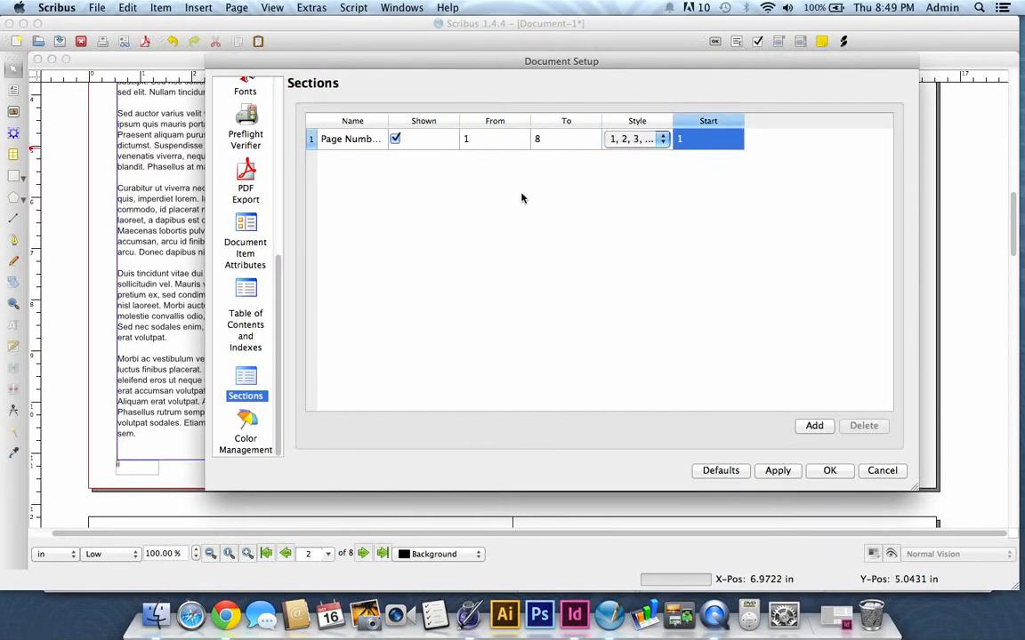
pyautogui.click(480, 144)
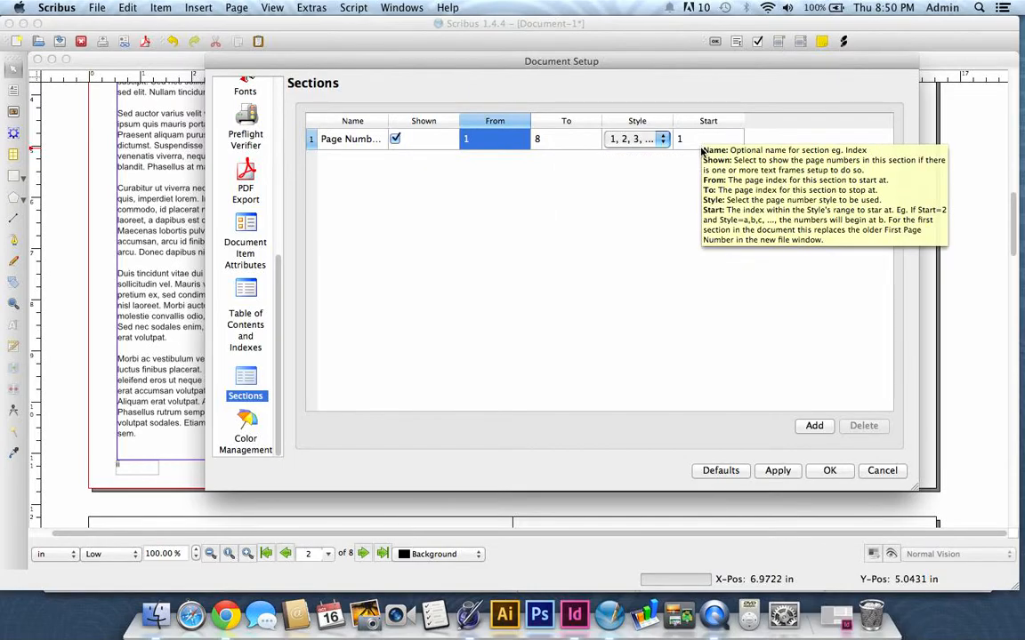
pyautogui.click(523, 289)
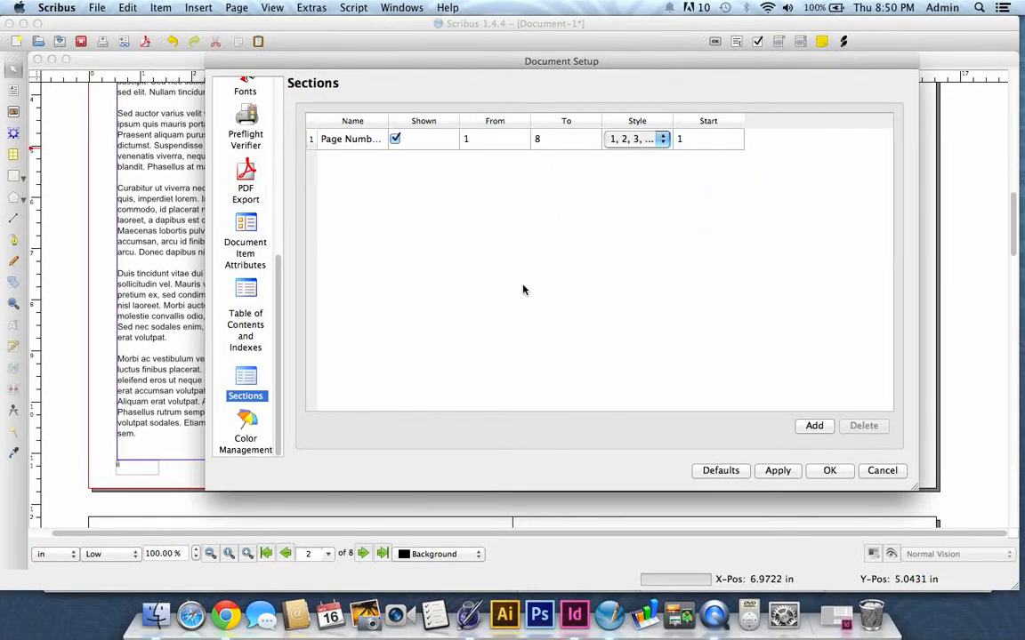
pyautogui.doubleClick(707, 142)
pyautogui.write('0')
pyautogui.click(712, 197)
pyautogui.click(787, 475)
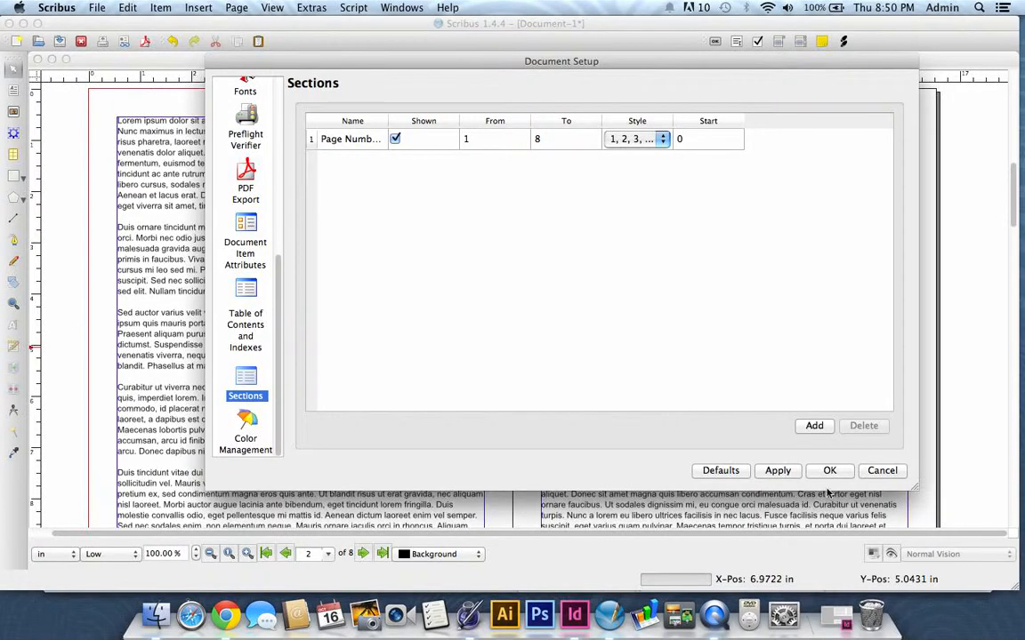
pyautogui.click(829, 471)
# - Check the numbering from the cover page through the footers of the following spread
pyautogui.scroll(10, 805, 276)
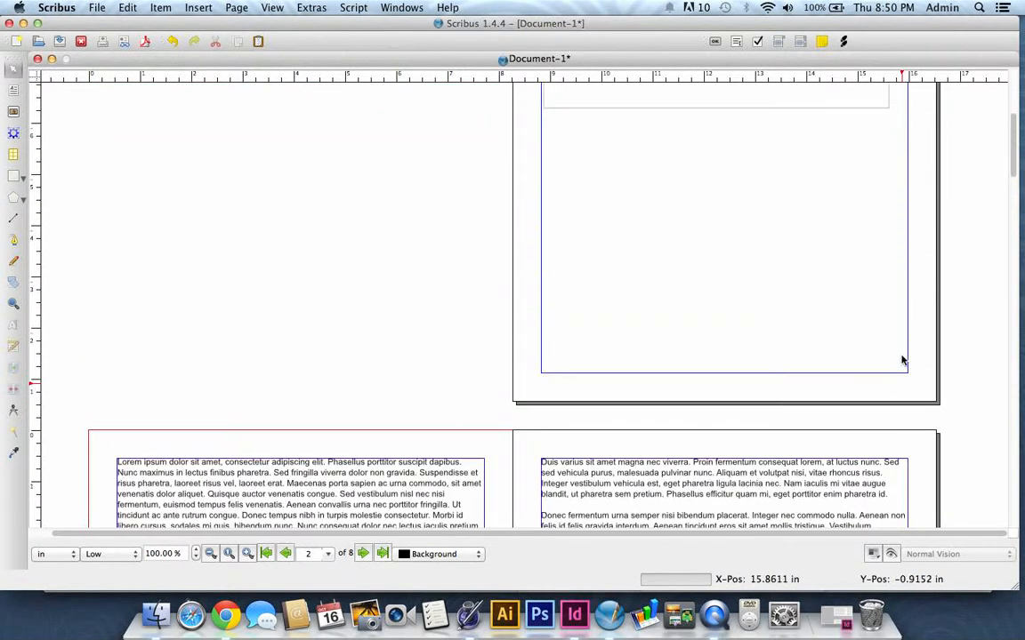
pyautogui.scroll(-10, 806, 275)
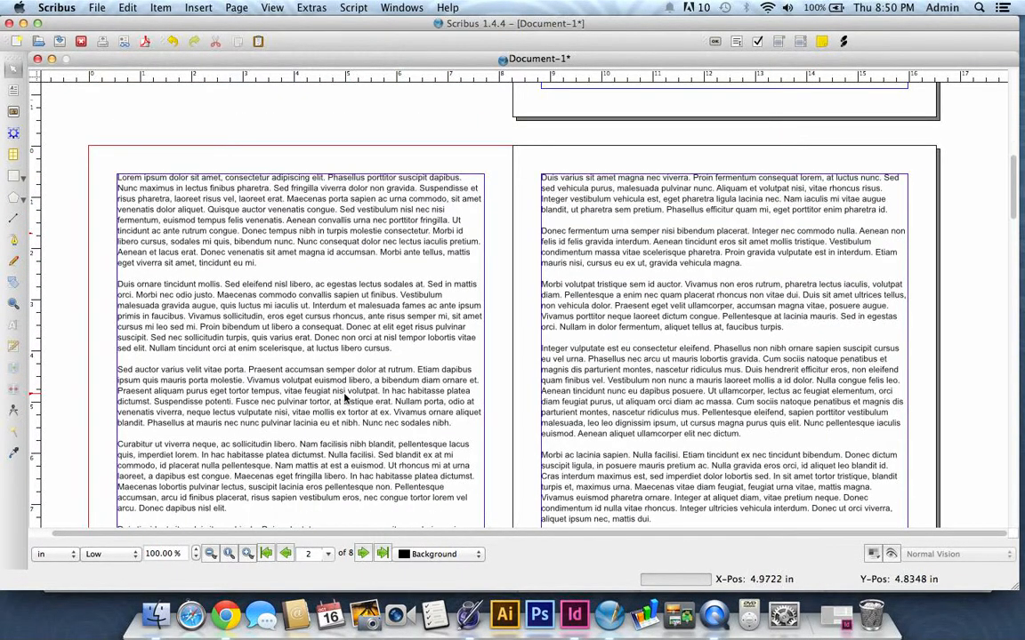
pyautogui.scroll(-5, 756, 354)
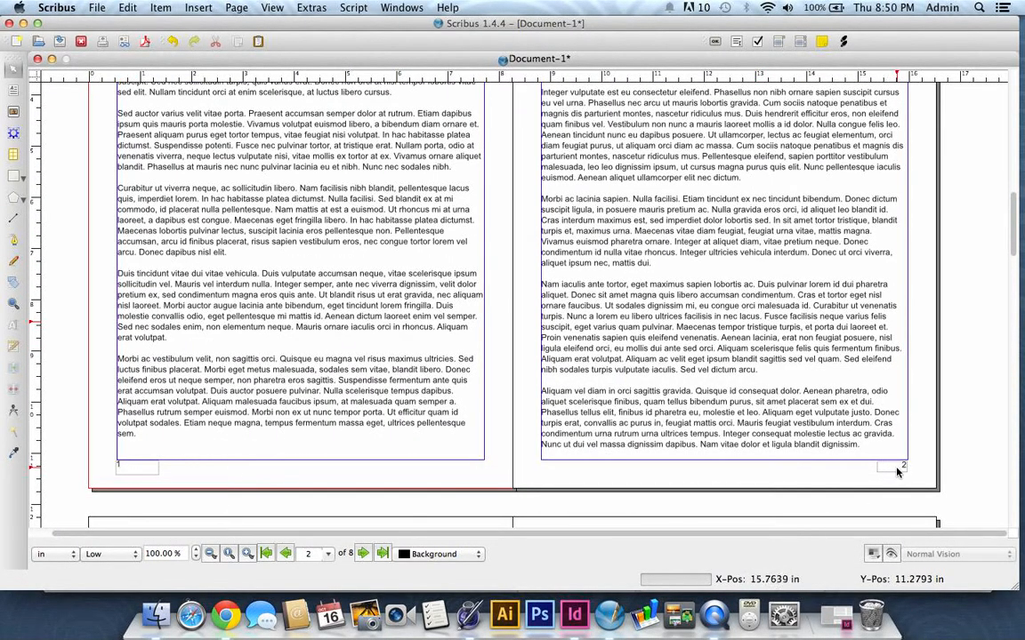
# - Reopen the document's Sections settings and set the page-numbering section's Start value to 1
pyautogui.click(97, 8)
pyautogui.moveTo(149, 195)
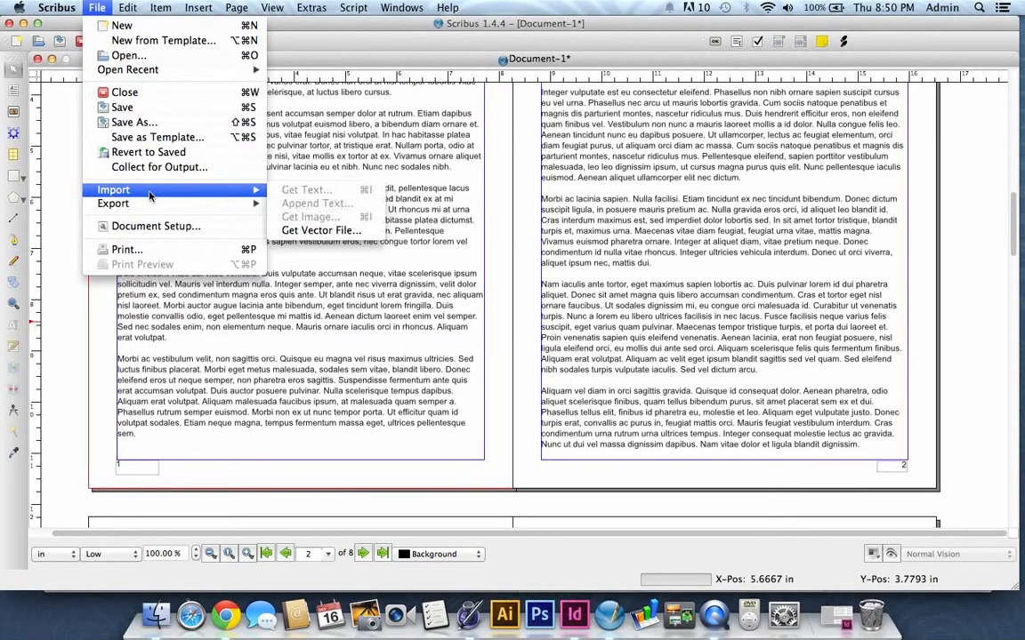
pyautogui.click(156, 226)
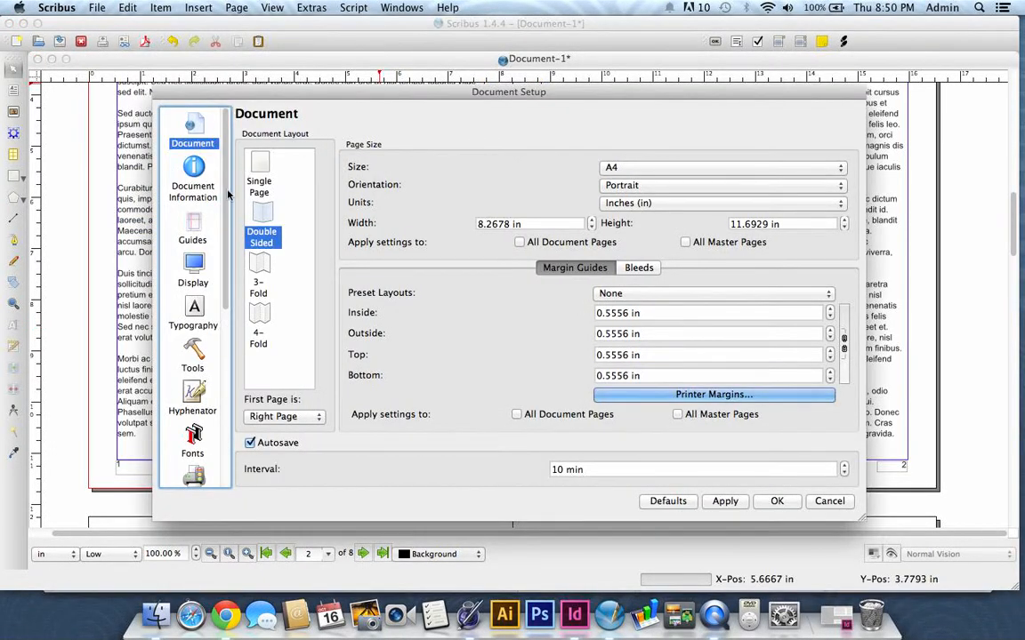
pyautogui.scroll(-5, 196, 267)
pyautogui.click(193, 416)
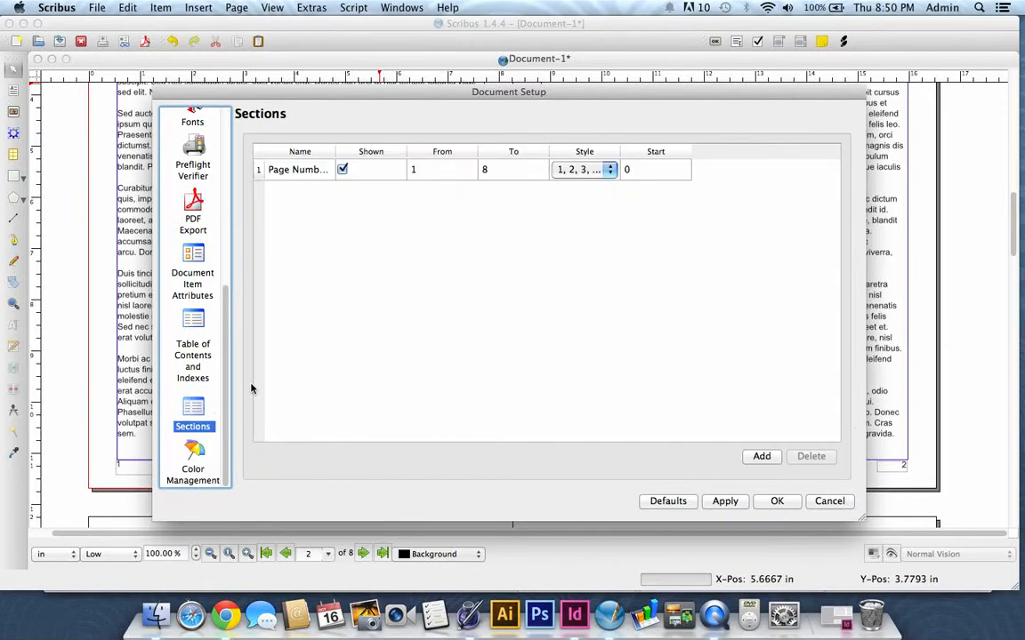
pyautogui.doubleClick(639, 171)
pyautogui.press('BackSpace')
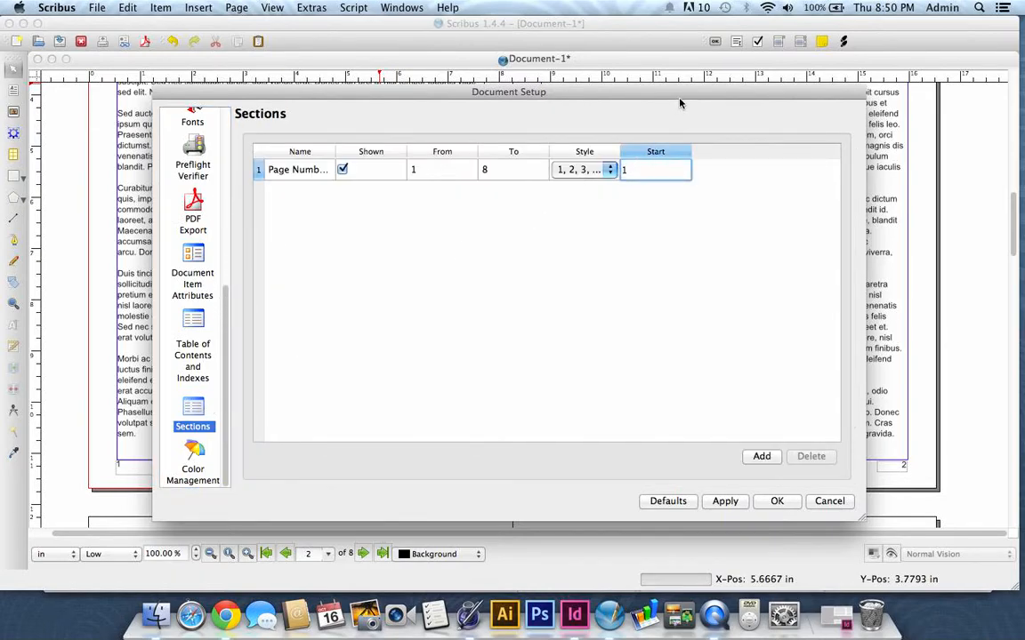
pyautogui.press('Return')
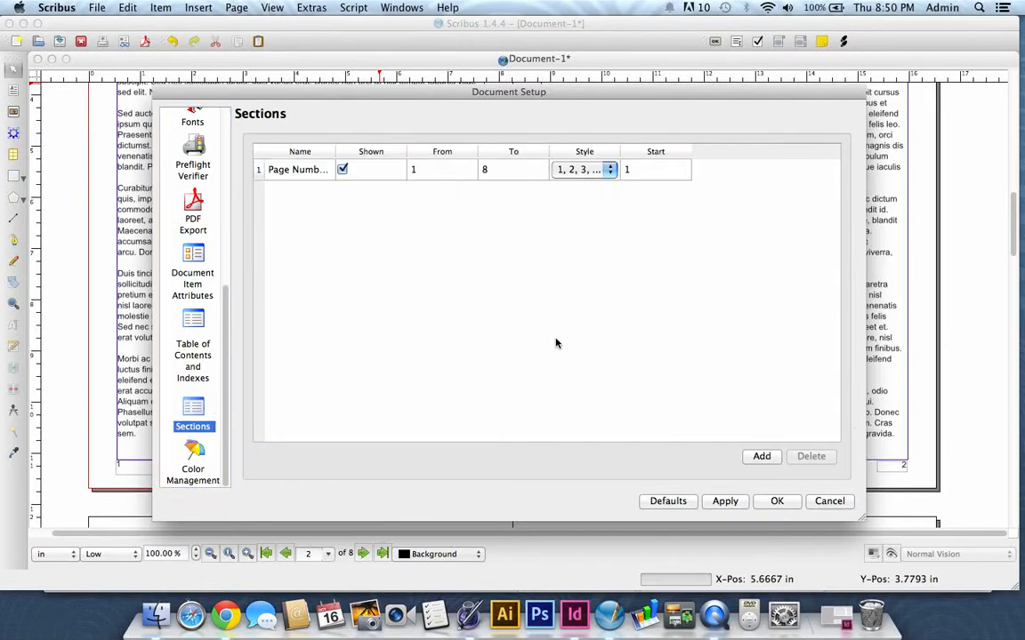
# - Set the section's From value to 2, apply the change and close the document settings
pyautogui.click(422, 172)
pyautogui.doubleClick(433, 172)
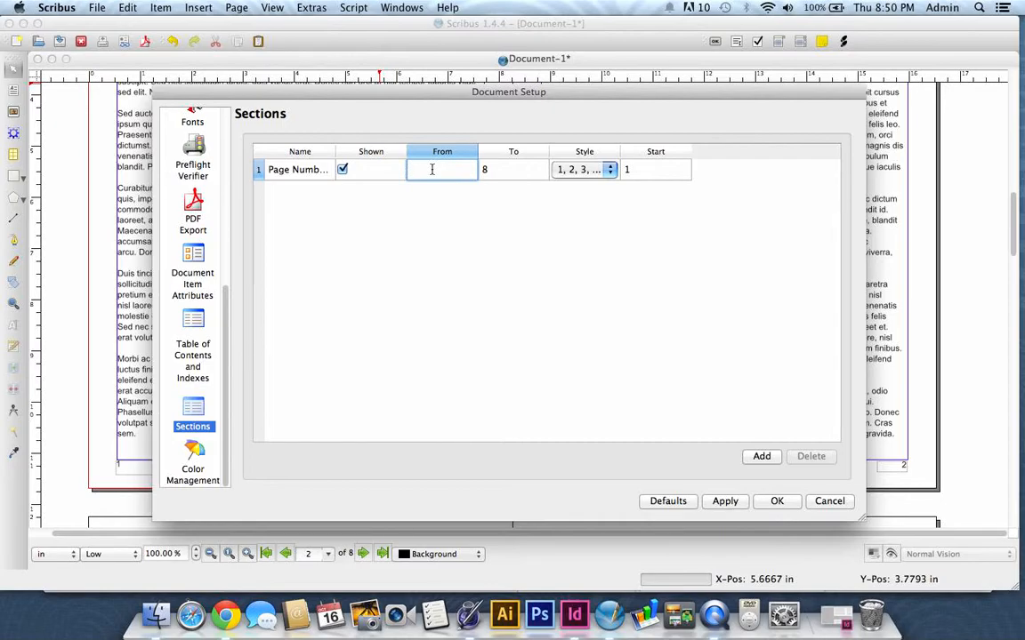
pyautogui.write('2')
pyautogui.click(536, 323)
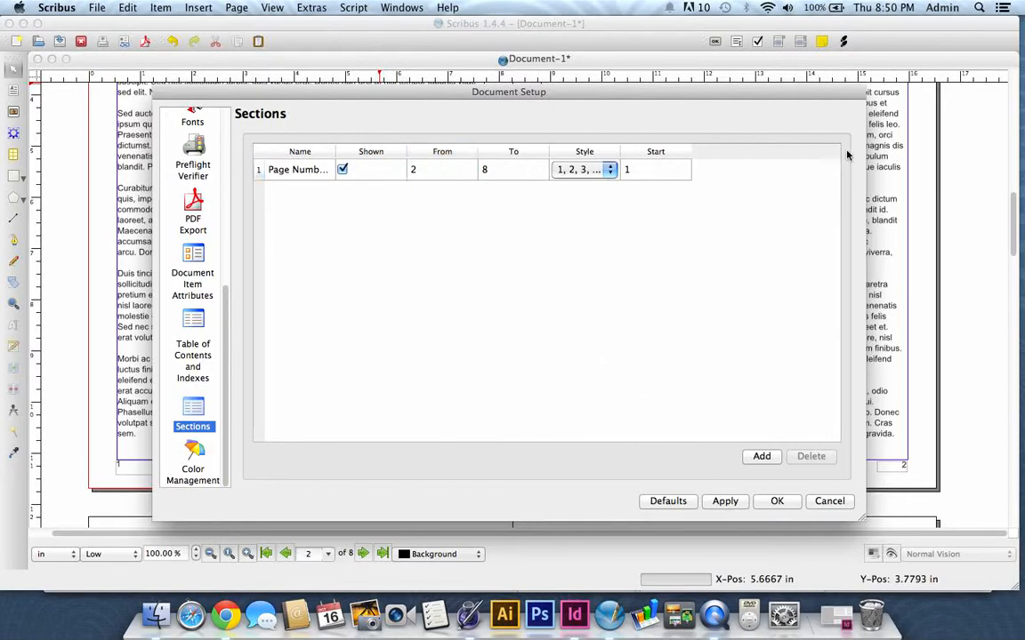
pyautogui.click(728, 502)
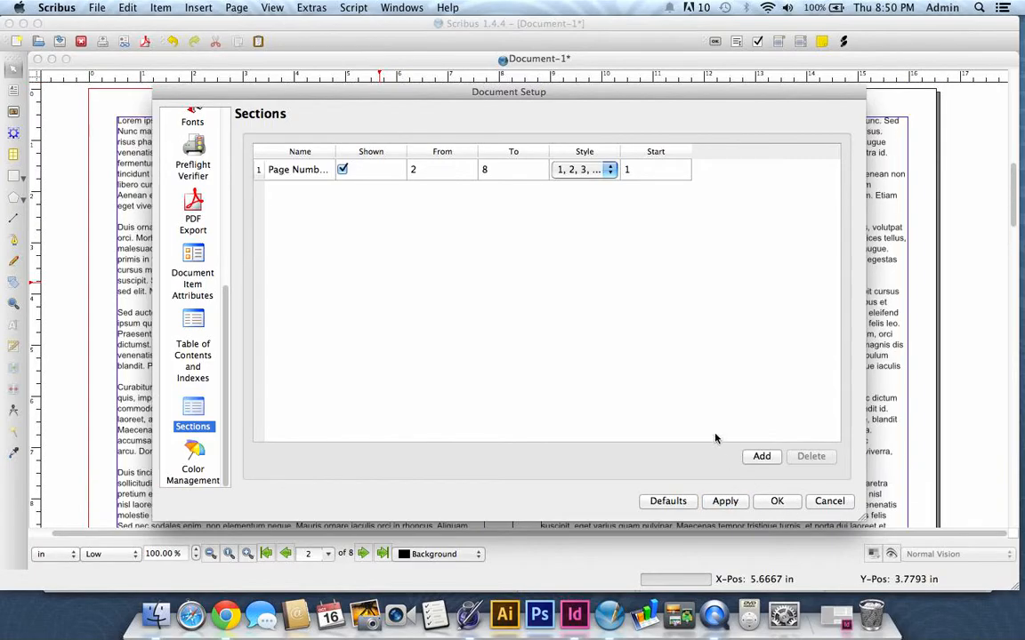
pyautogui.click(777, 501)
# - Check the page numbers in the footers of the inner spreads through to the end of the document
pyautogui.scroll(-5, 662, 274)
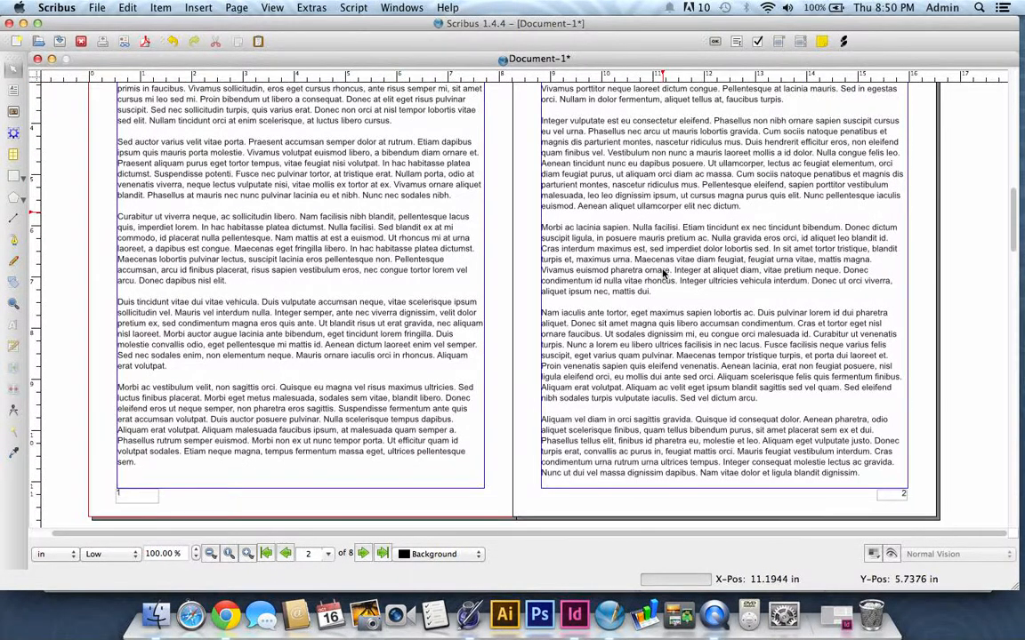
pyautogui.scroll(-2, 623, 257)
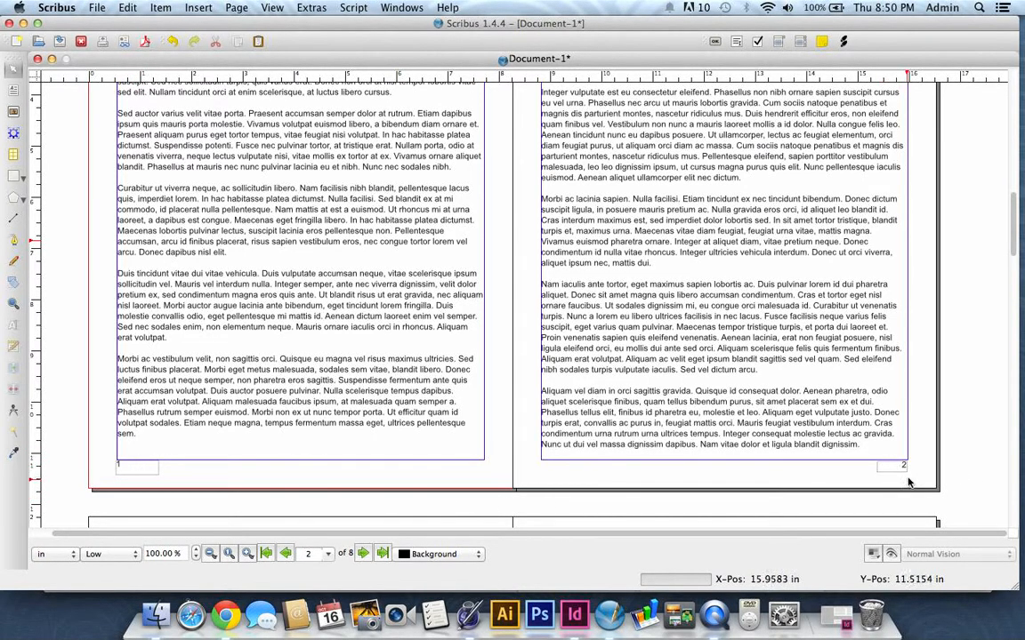
pyautogui.scroll(-15, 916, 470)
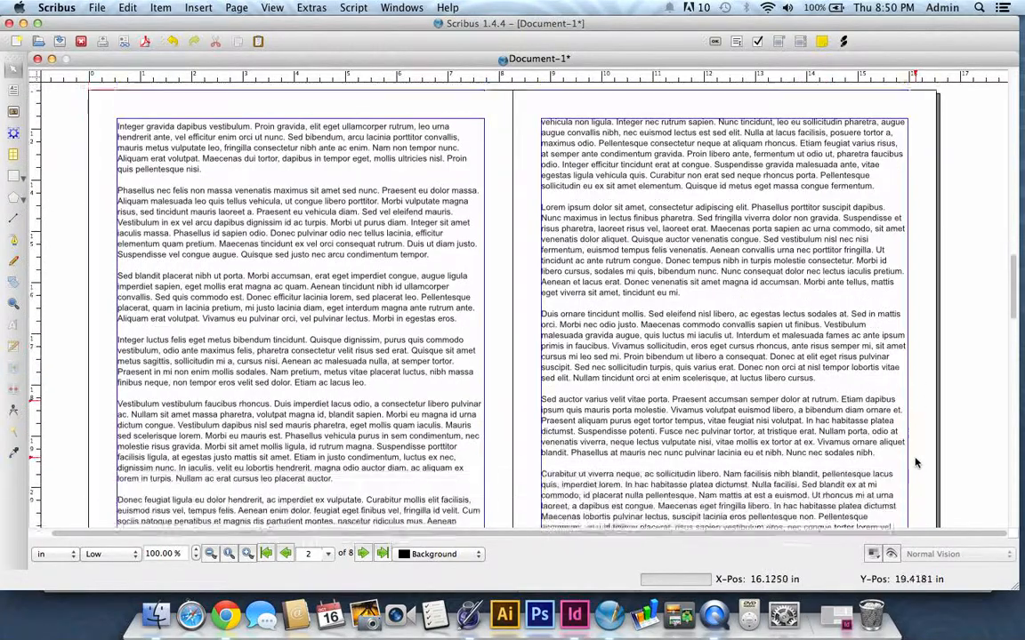
pyautogui.scroll(-13, 900, 423)
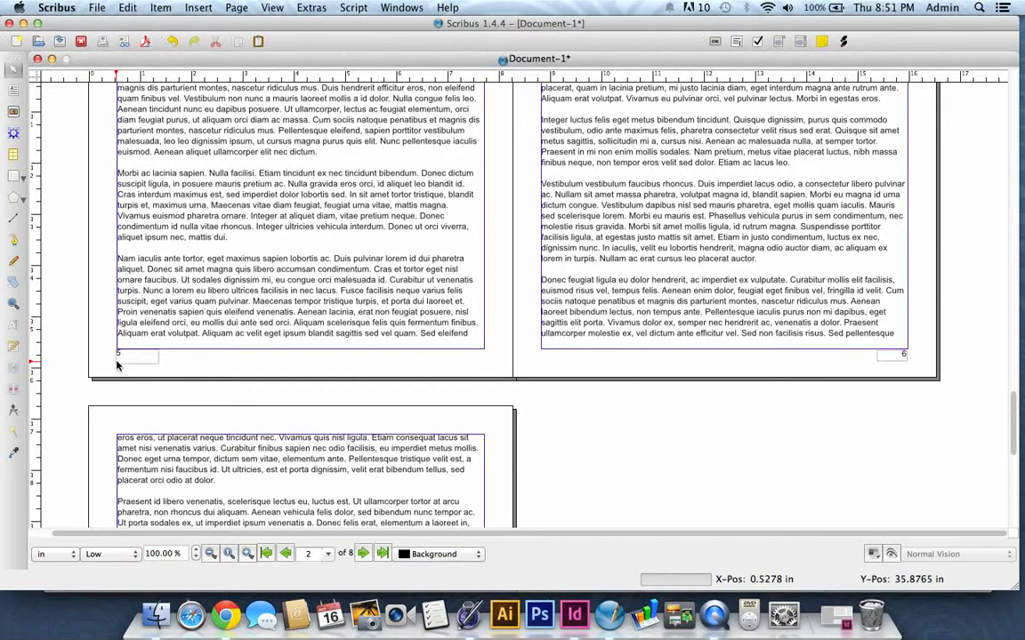
pyautogui.press('ctrl+super+Escape')
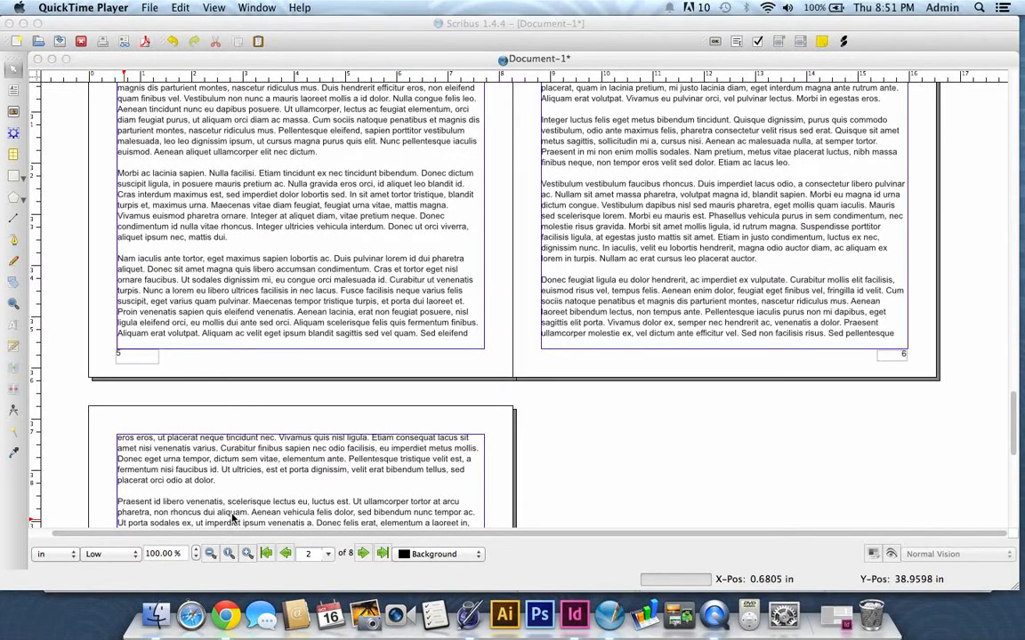